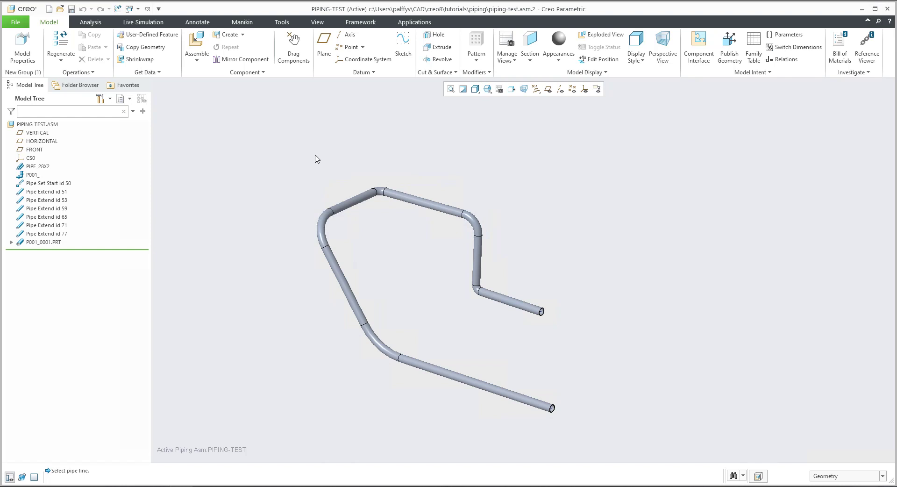
# - Switch to the Piping application and open the Report Pipeline dialog through Piping Info
pyautogui.click(415, 24)
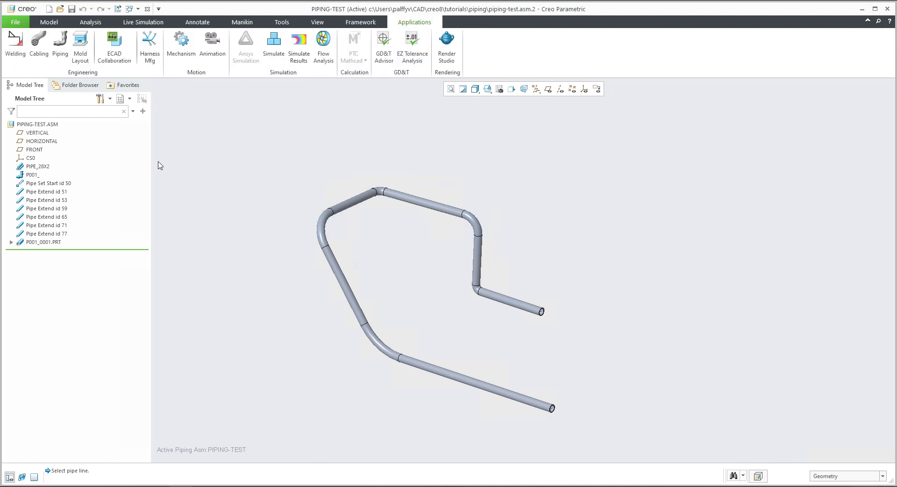
pyautogui.click(61, 47)
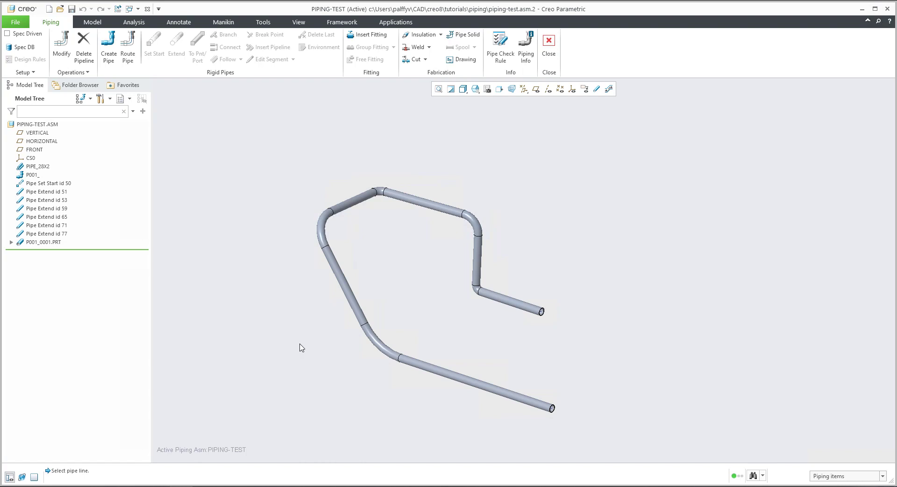
pyautogui.click(529, 46)
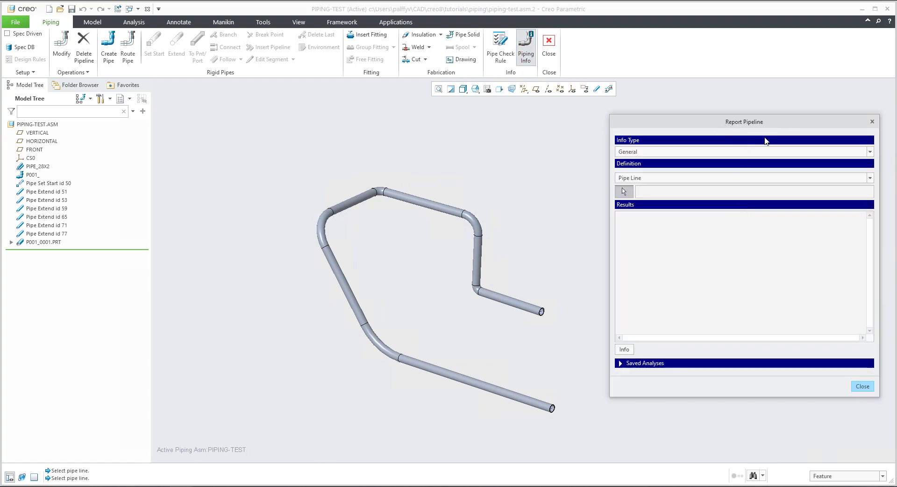
# - List the Bend Location report for the end pipe segment relative to CS0, then close it
pyautogui.click(635, 152)
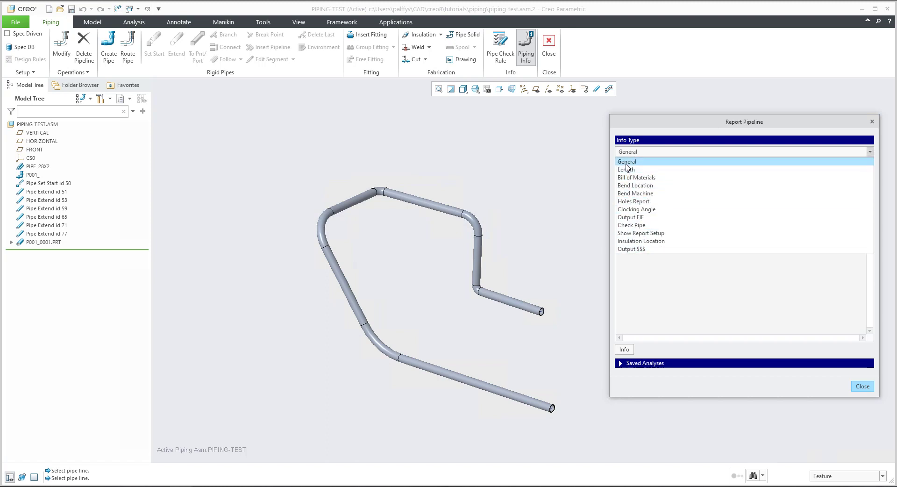
pyautogui.click(631, 189)
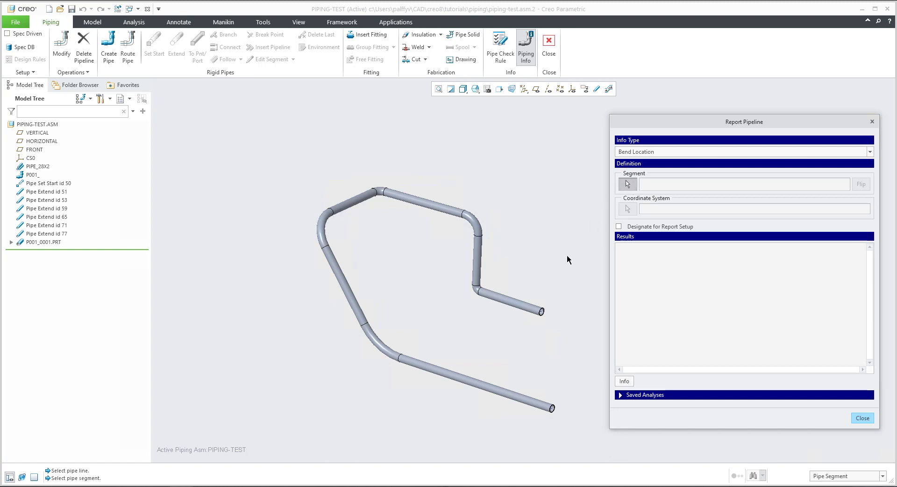
pyautogui.click(511, 303)
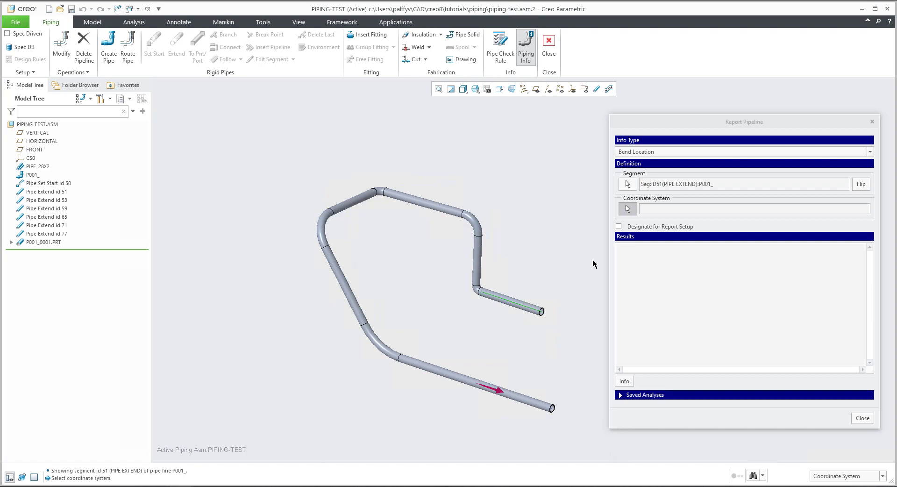
pyautogui.click(572, 89)
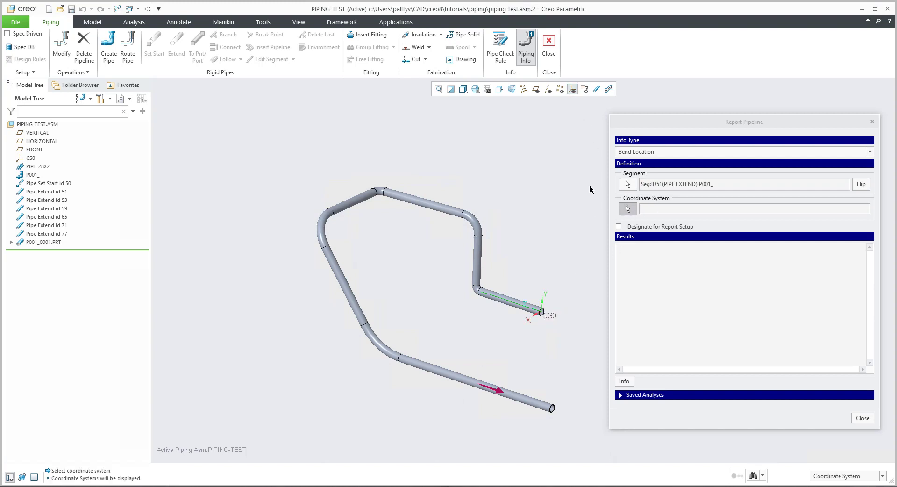
pyautogui.click(550, 318)
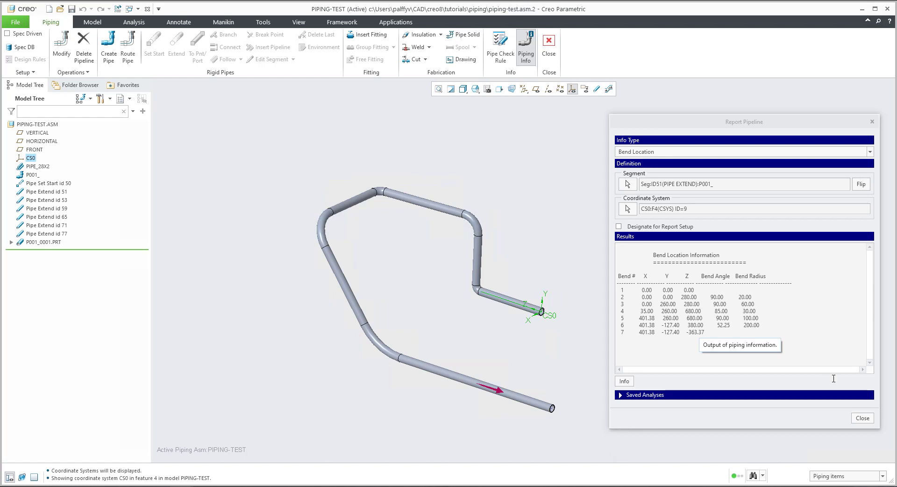
pyautogui.click(863, 419)
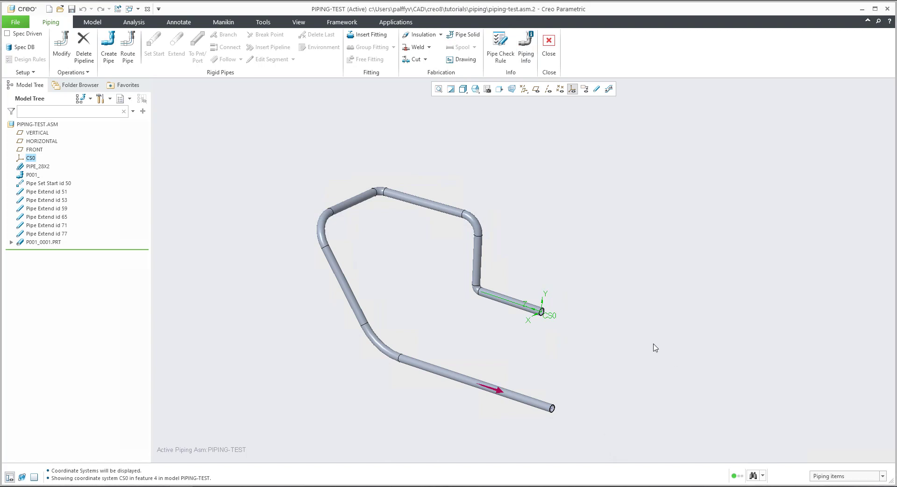
# - Change the bend radius of the pipe corner near CS0 from 20 to 45
pyautogui.click(61, 44)
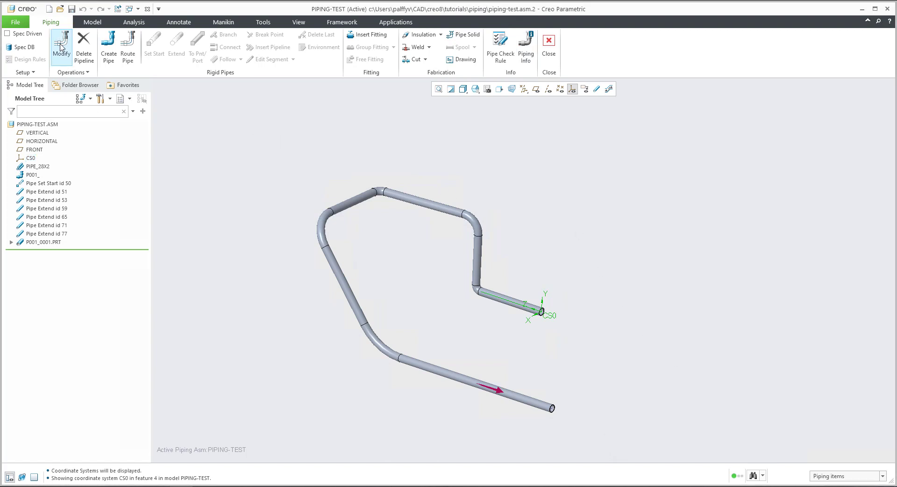
pyautogui.click(478, 291)
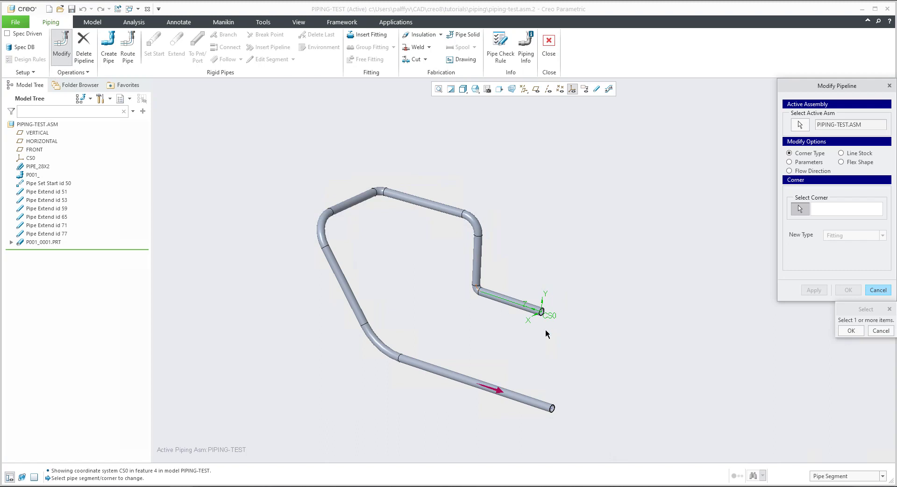
pyautogui.click(857, 331)
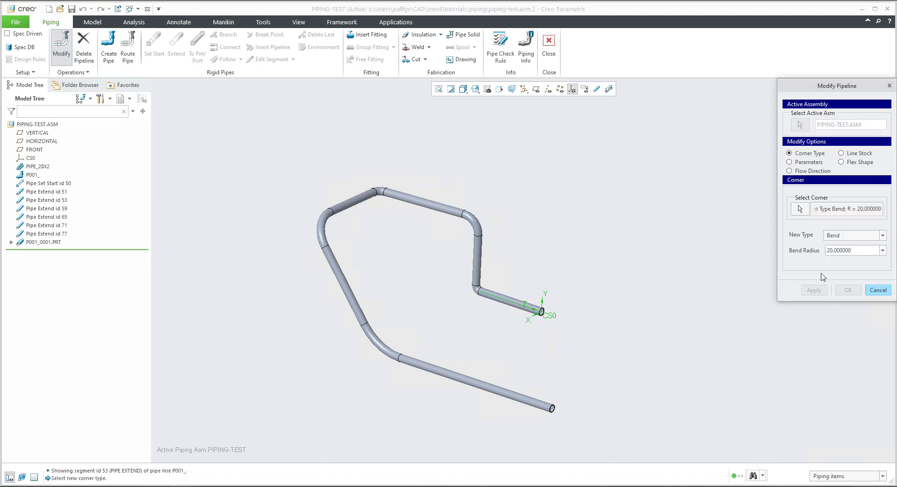
pyautogui.doubleClick(871, 250)
pyautogui.write('45')
pyautogui.press('Return')
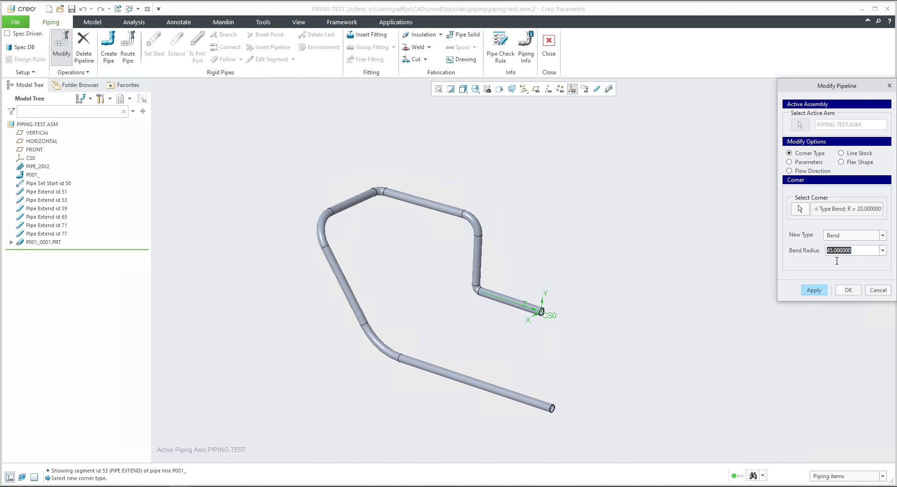
pyautogui.click(813, 291)
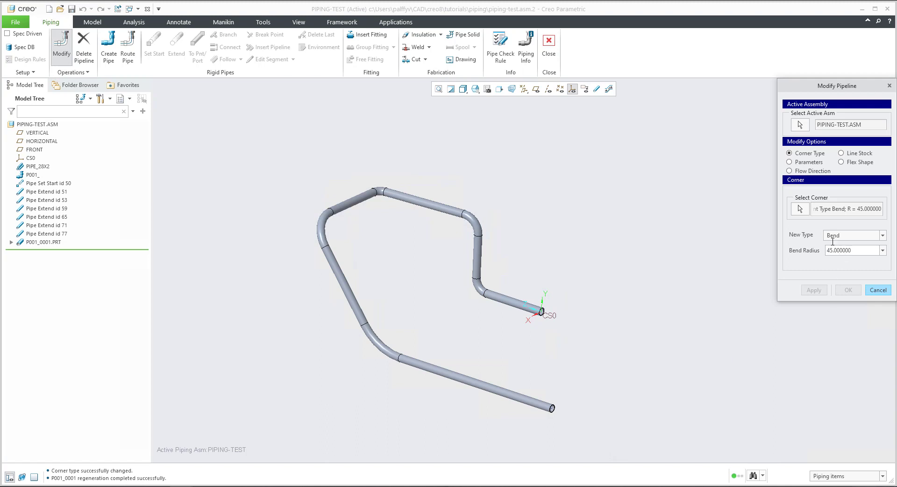
# - Change the lower-left bend's radius from 200 to 45 and finish modifying the pipeline
pyautogui.click(800, 209)
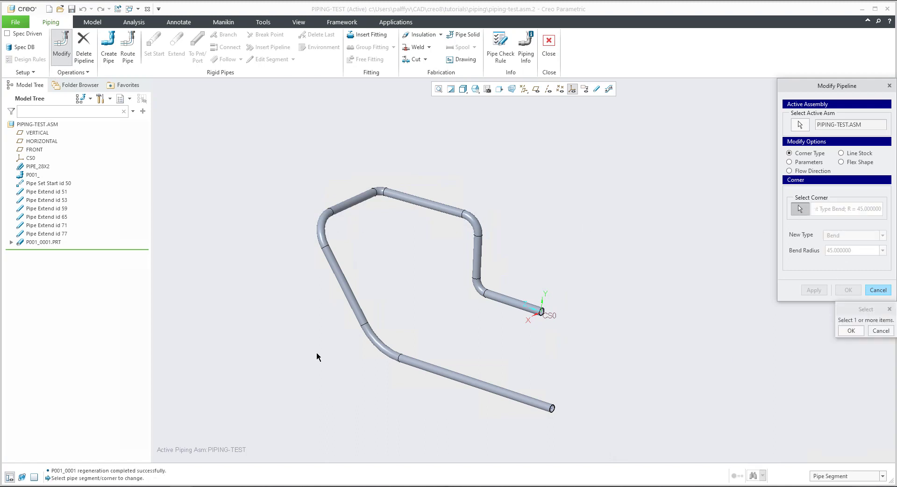
pyautogui.click(382, 351)
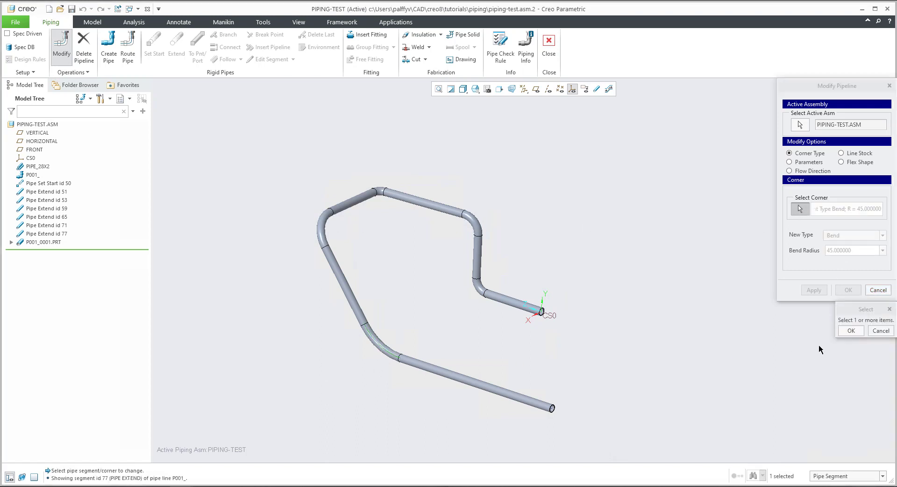
pyautogui.click(851, 331)
pyautogui.doubleClick(841, 251)
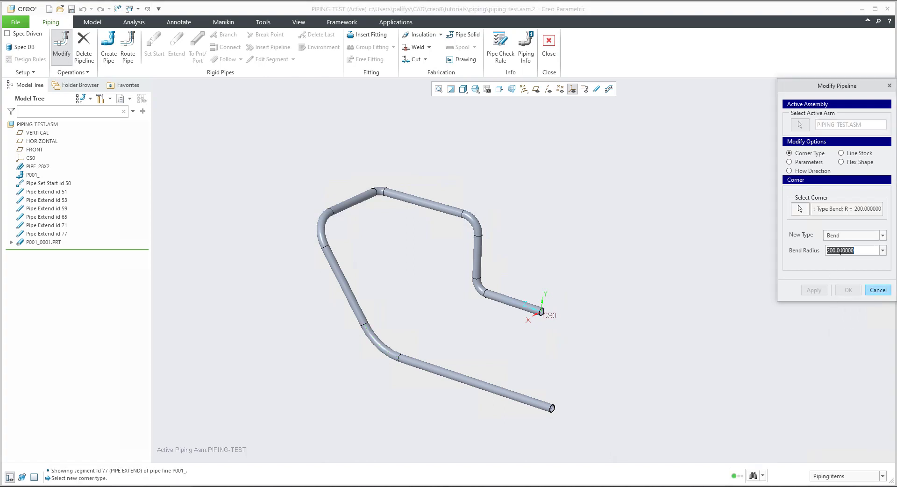
pyautogui.write('45')
pyautogui.click(816, 291)
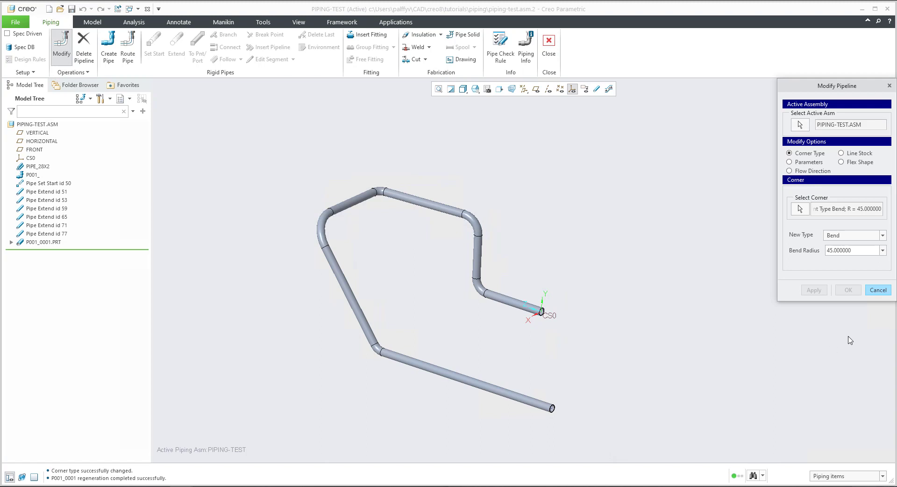
pyautogui.click(880, 291)
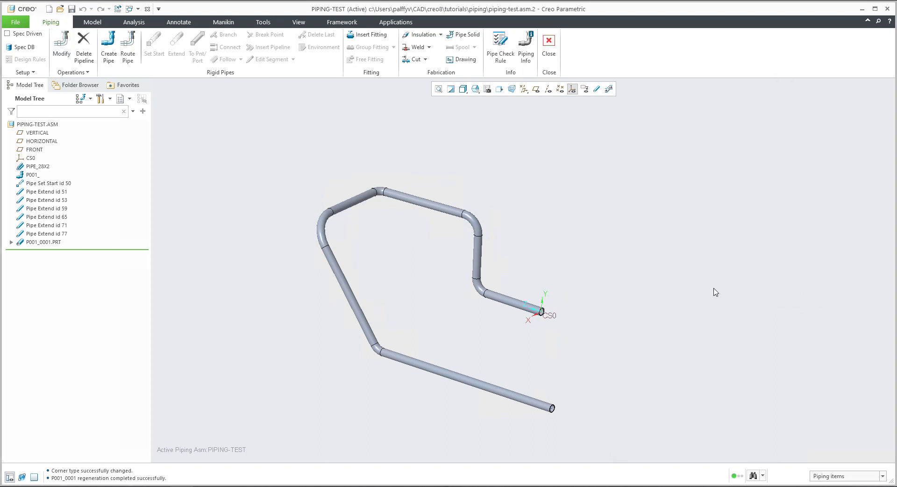
# - Rerun the Bend Location report from the bottom segment and CS0, confirming 45.00 radii at bends 2 and 6
pyautogui.click(527, 48)
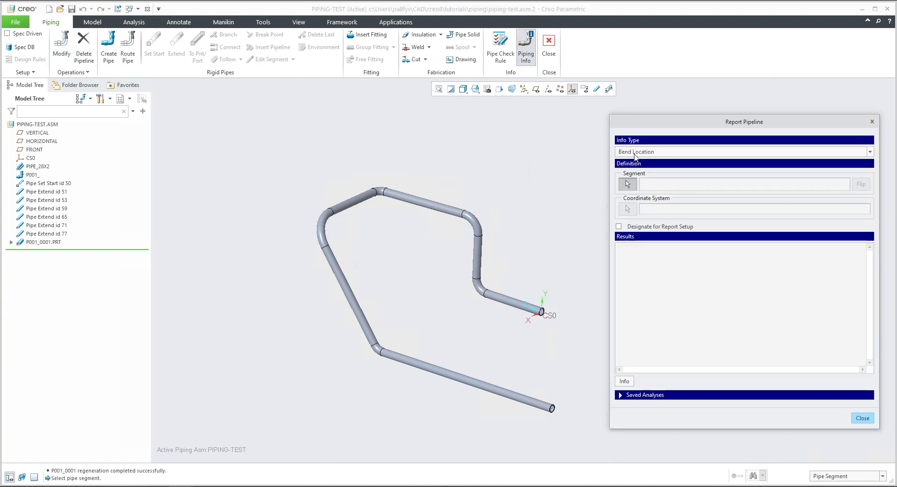
pyautogui.click(470, 384)
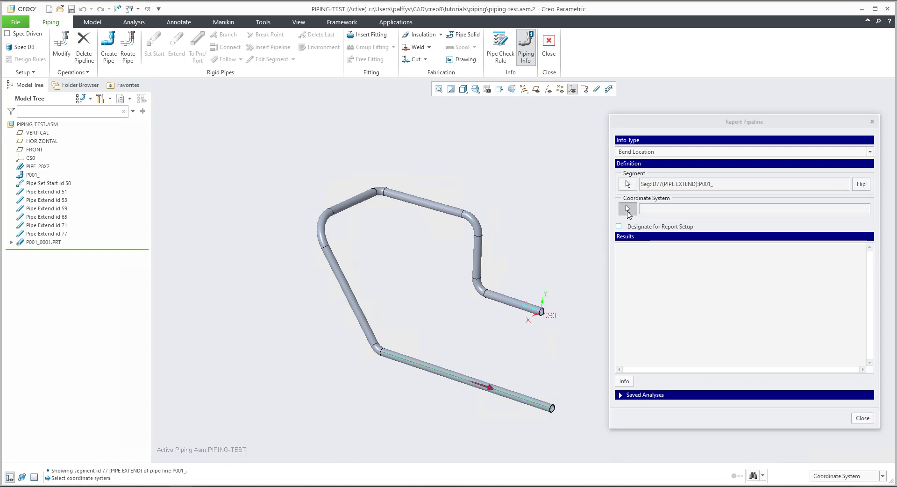
pyautogui.click(545, 312)
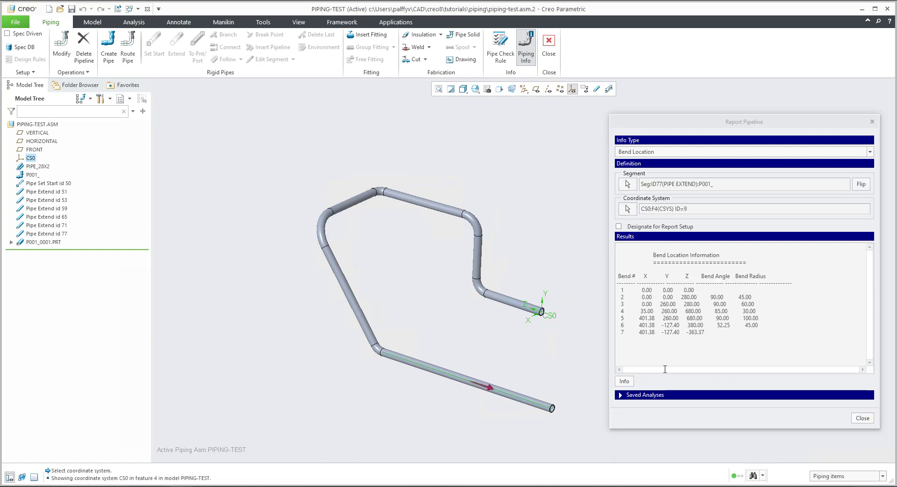
pyautogui.doubleClick(741, 298)
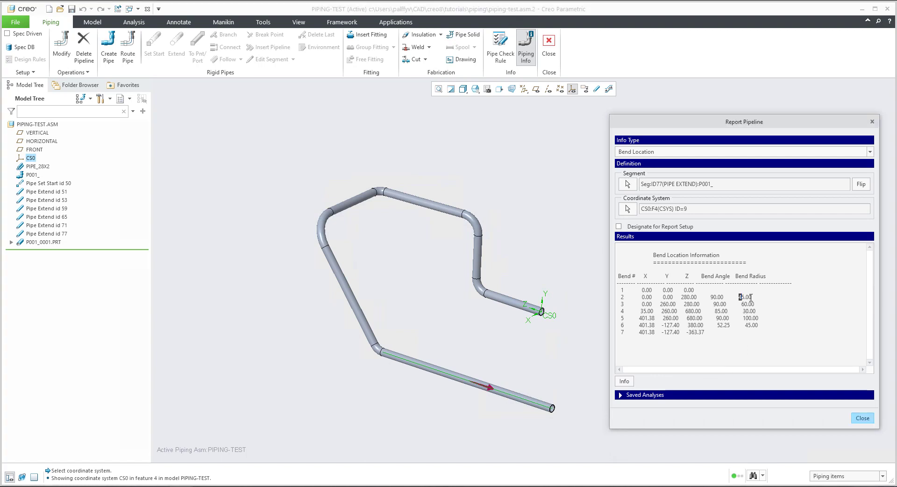
pyautogui.doubleClick(748, 324)
# - Write the bend table to bend_locs.dat, review it, then close both report windows
pyautogui.click(625, 384)
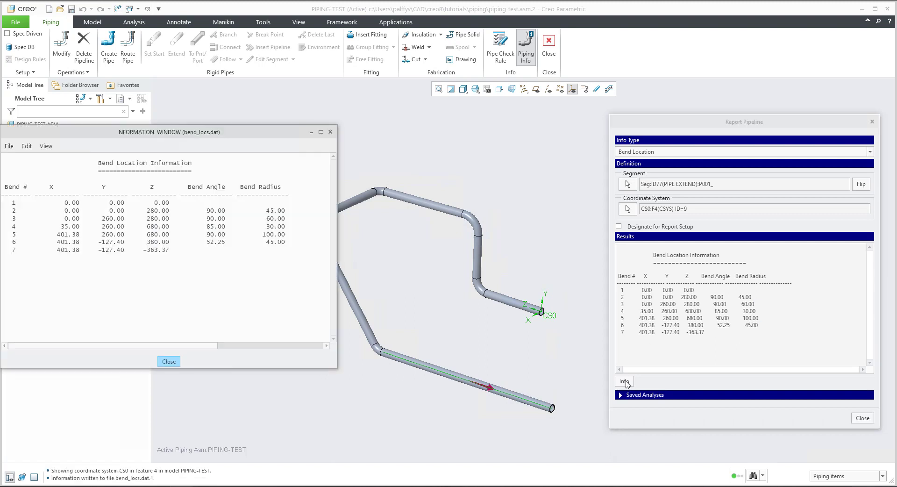
pyautogui.moveTo(175, 132); pyautogui.dragTo(438, 122)
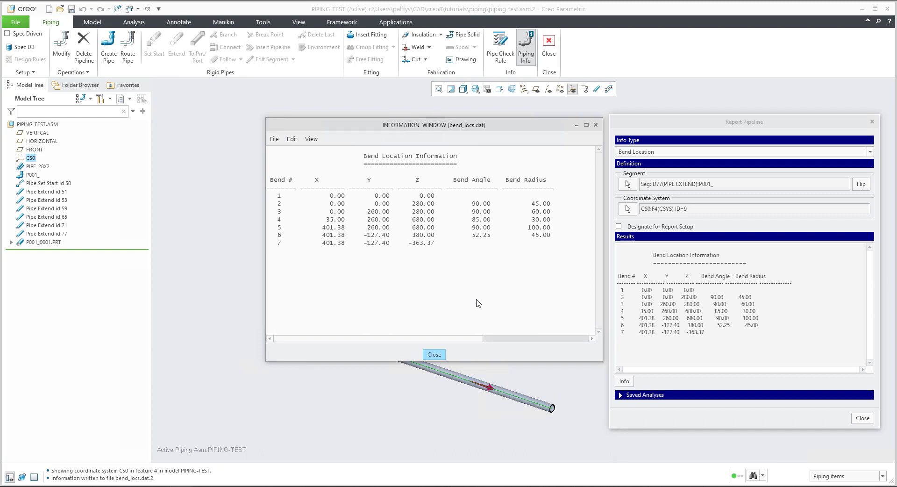
pyautogui.click(680, 371)
pyautogui.click(863, 418)
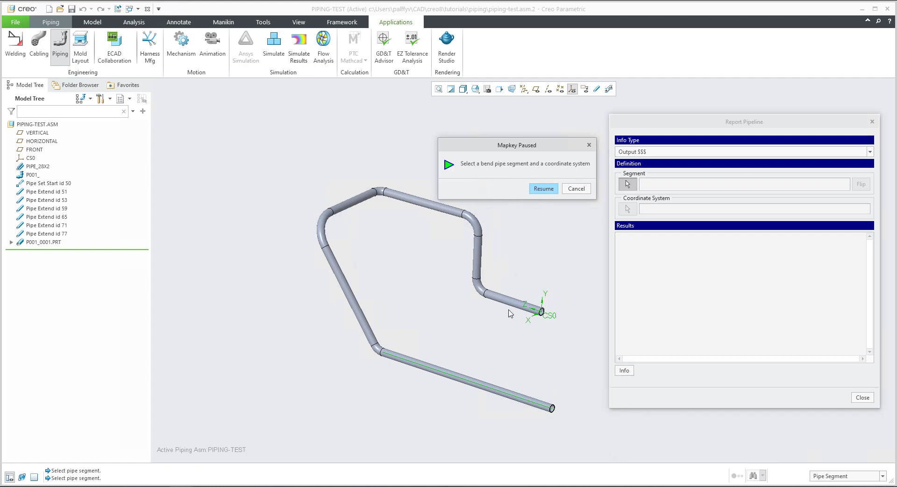
# - Export the $$$ output from the vertical pipe segment relative to CS0 as p001.csv
pyautogui.click(479, 263)
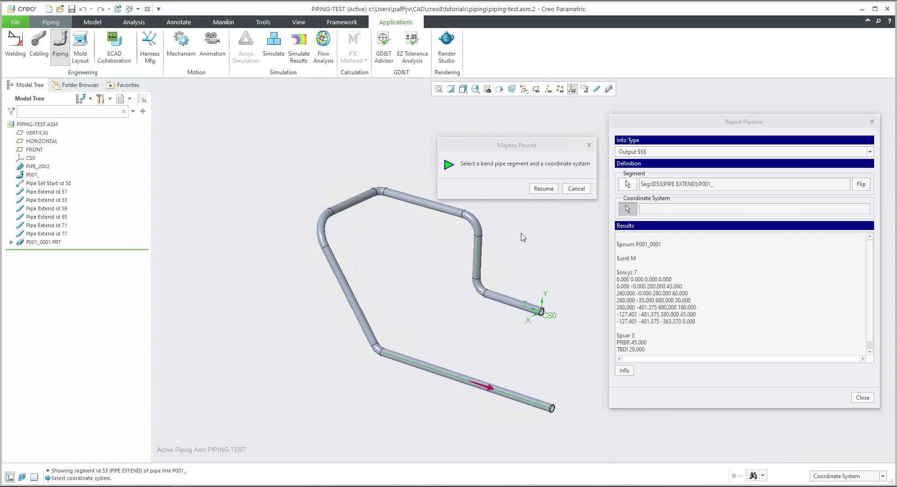
pyautogui.click(547, 314)
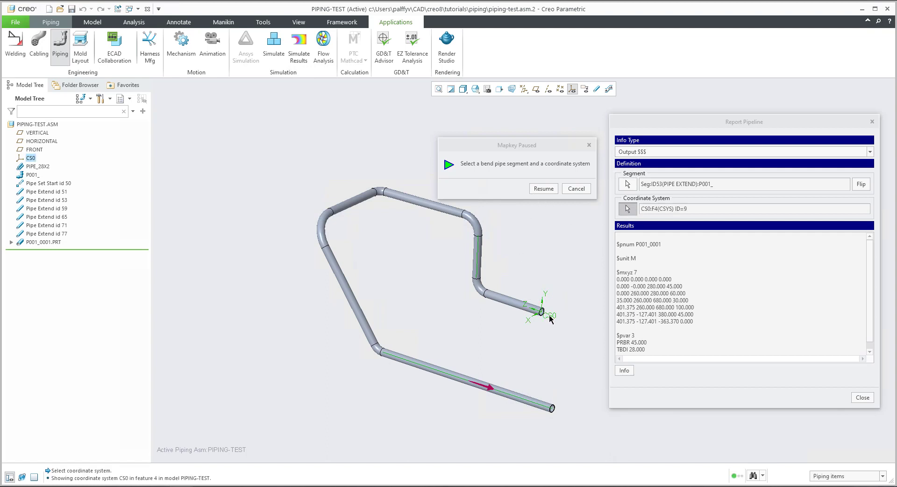
pyautogui.click(544, 188)
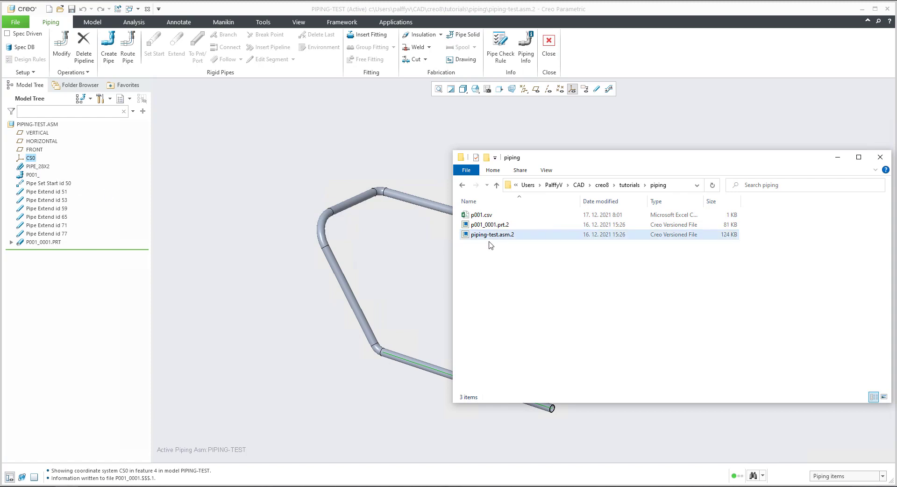
# - Open p001.csv from the piping folder in Excel to show the X, Y, Z coordinates
pyautogui.click(479, 216)
pyautogui.doubleClick(479, 216)
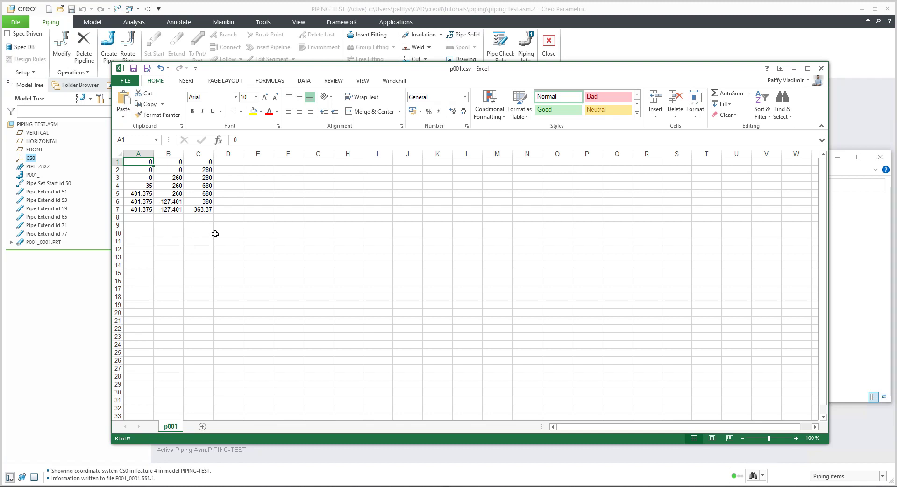
# - Close Excel and set the Report Pipeline info type to Length
pyautogui.click(821, 68)
pyautogui.click(838, 159)
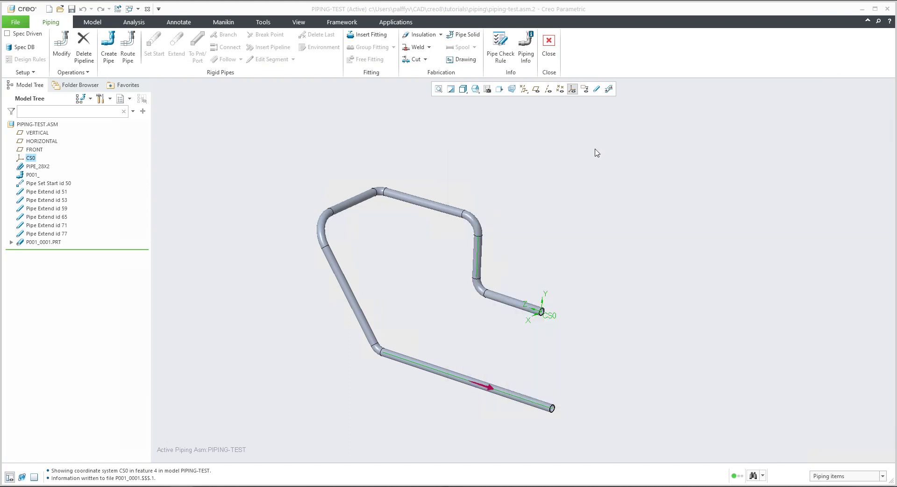
pyautogui.click(528, 51)
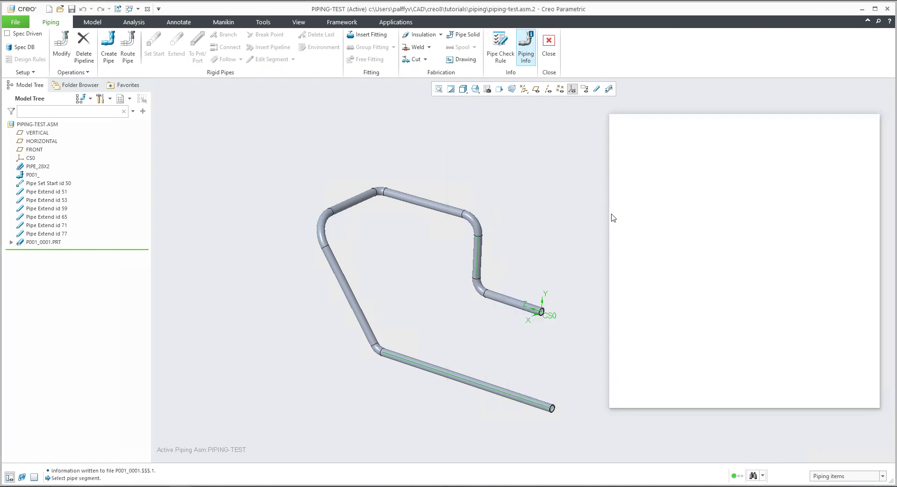
pyautogui.click(664, 153)
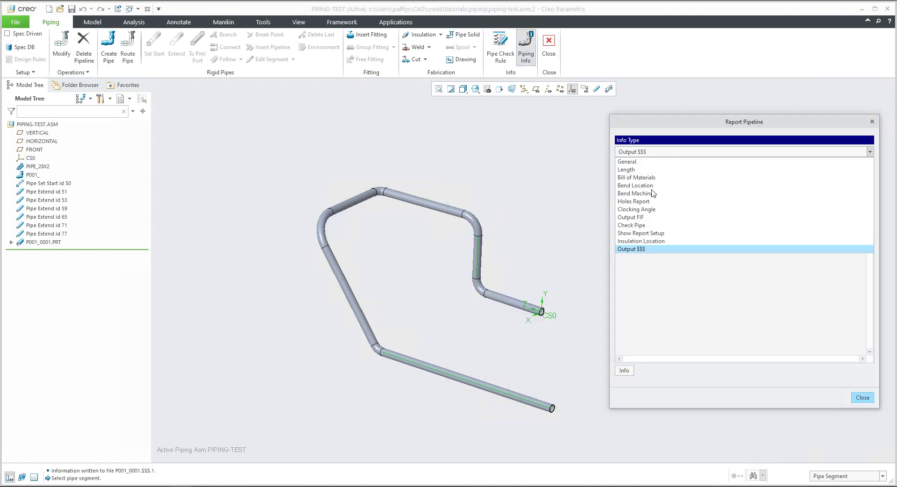
pyautogui.click(640, 190)
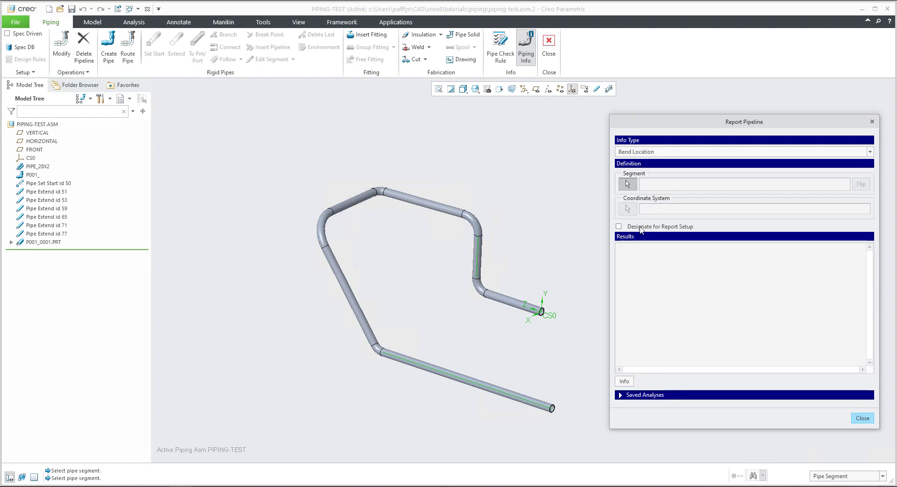
pyautogui.click(637, 155)
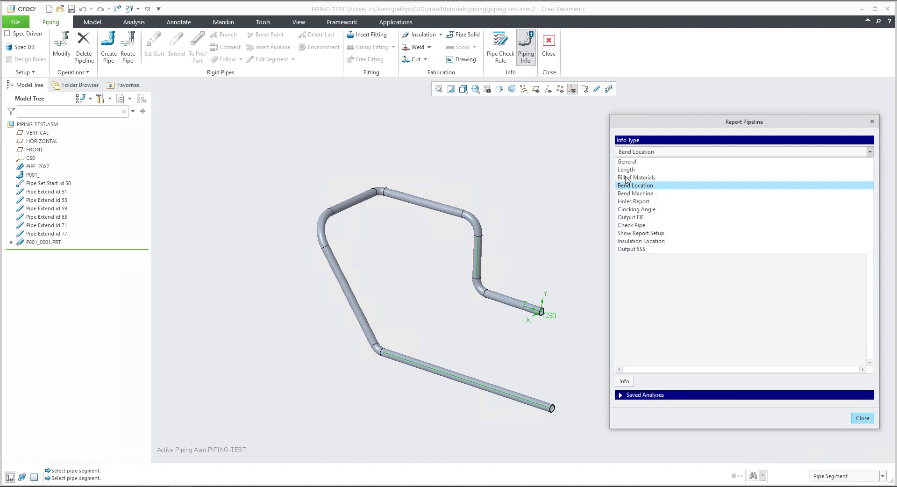
pyautogui.click(634, 171)
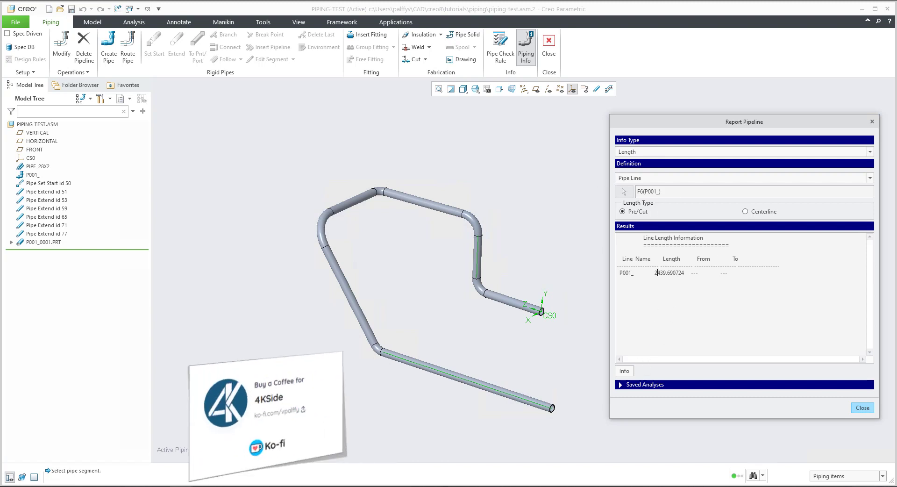
# - Save the 2439.690724 pipeline length to lenlineinfo.dat and close the information window
pyautogui.moveTo(656, 272); pyautogui.dragTo(688, 271)
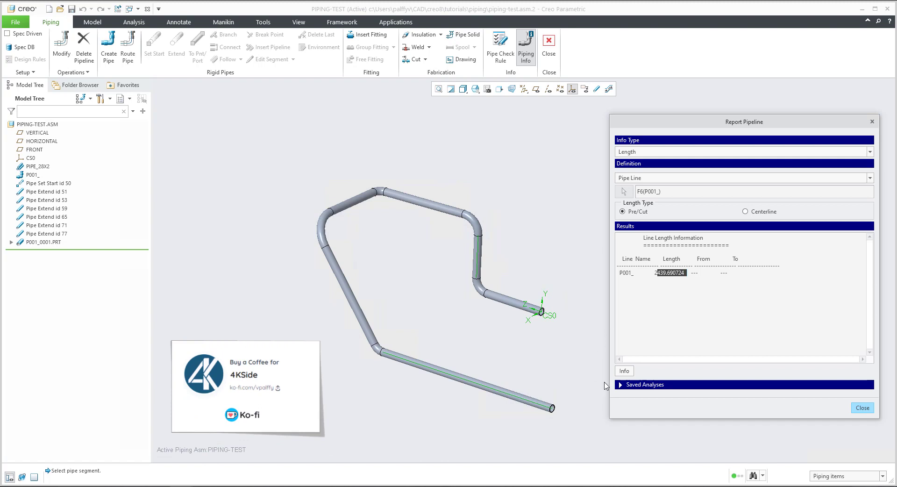
pyautogui.click(624, 372)
pyautogui.moveTo(192, 136); pyautogui.dragTo(387, 133)
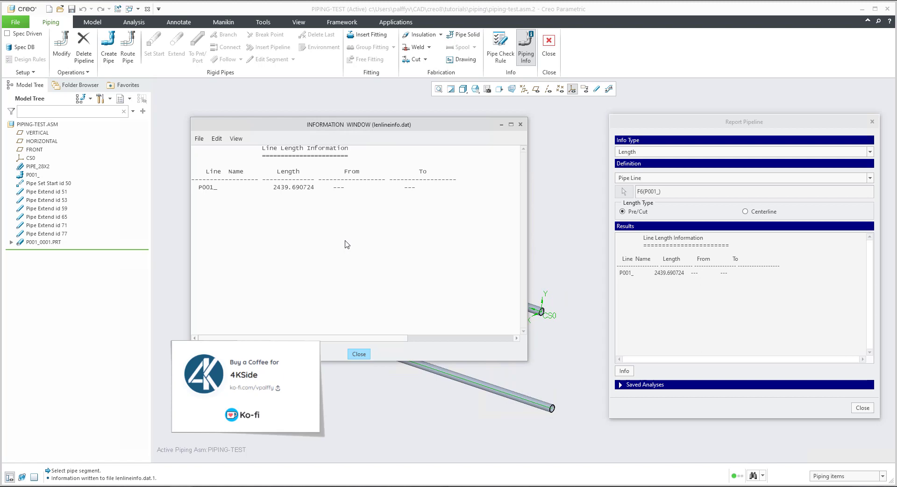
pyautogui.click(359, 354)
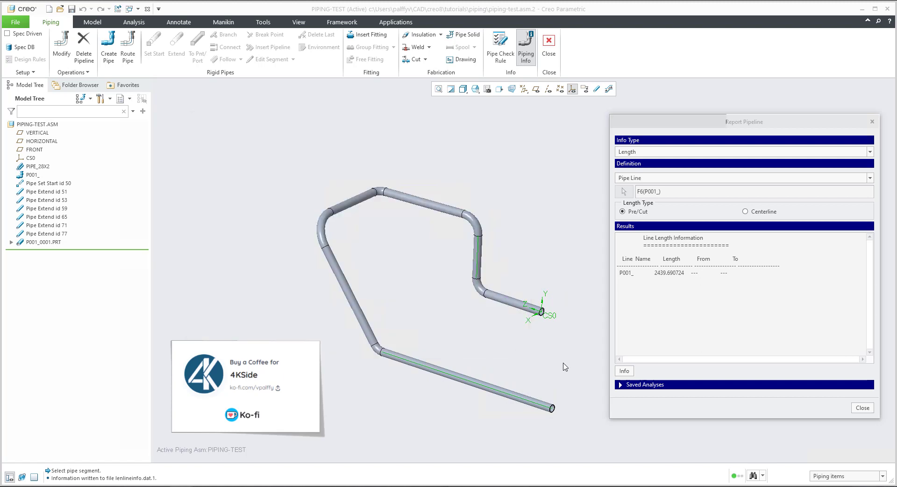